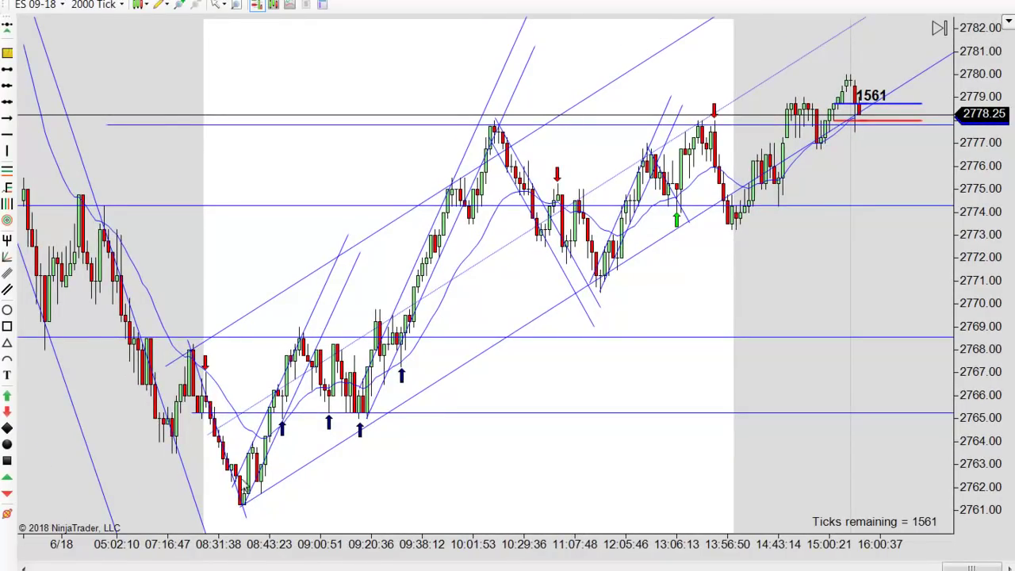
# Examine the ES 09-18 price action of the 6/15 session and the move leading into 6/17.
pyautogui.moveTo(187, 169); pyautogui.dragTo(274, 168)
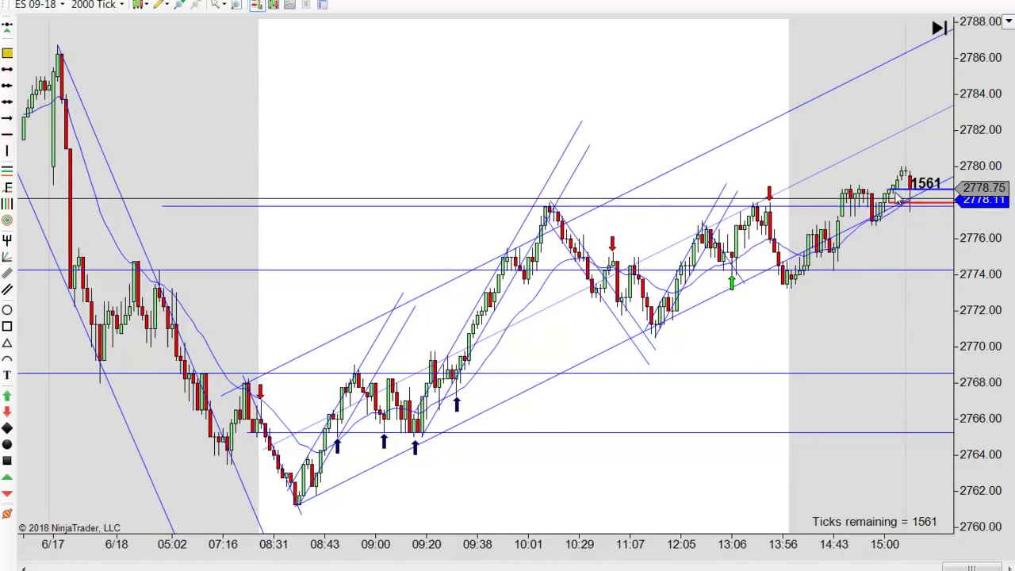
pyautogui.moveTo(388, 133); pyautogui.dragTo(626, 135)
pyautogui.moveTo(163, 331); pyautogui.dragTo(516, 357)
pyautogui.moveTo(417, 351); pyautogui.dragTo(680, 363)
pyautogui.moveTo(376, 389); pyautogui.dragTo(807, 384)
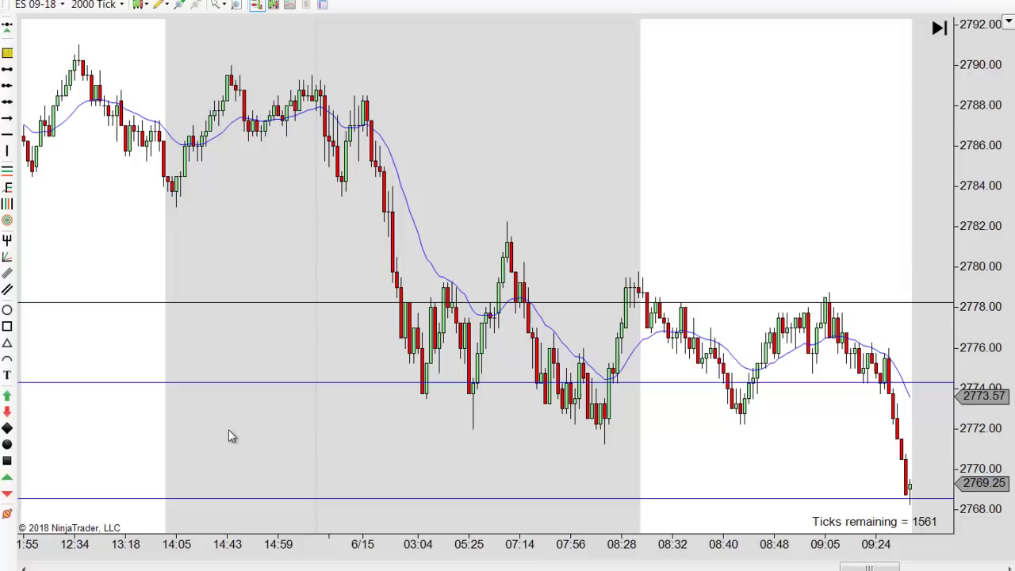
pyautogui.moveTo(234, 437); pyautogui.dragTo(242, 405)
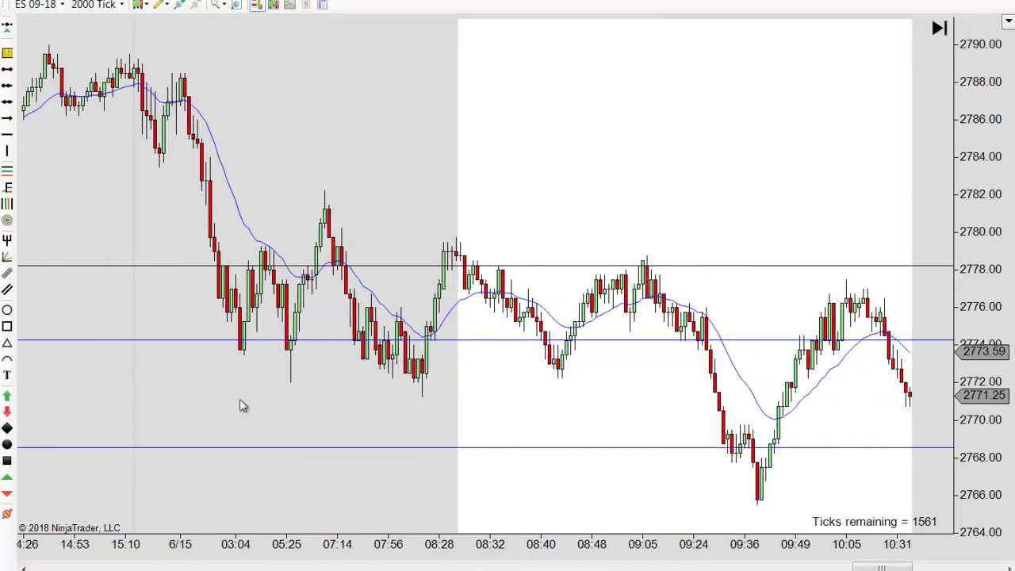
pyautogui.moveTo(455, 388); pyautogui.dragTo(72, 378)
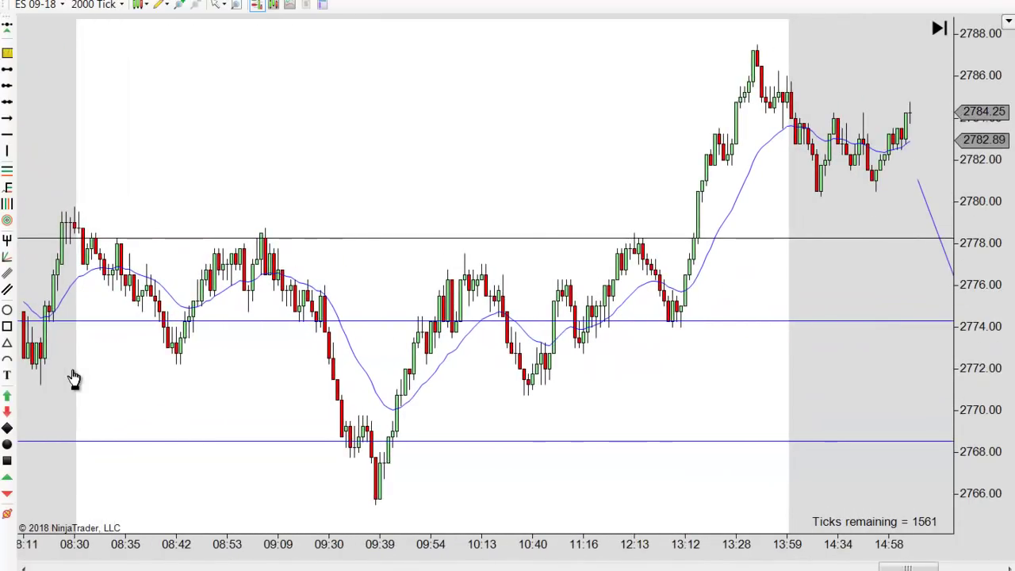
# Examine the earlier sessions back to 6/13 and return to the latest bars of the 6/18 session.
pyautogui.moveTo(411, 136); pyautogui.dragTo(772, 151)
pyautogui.moveTo(212, 163); pyautogui.dragTo(426, 164)
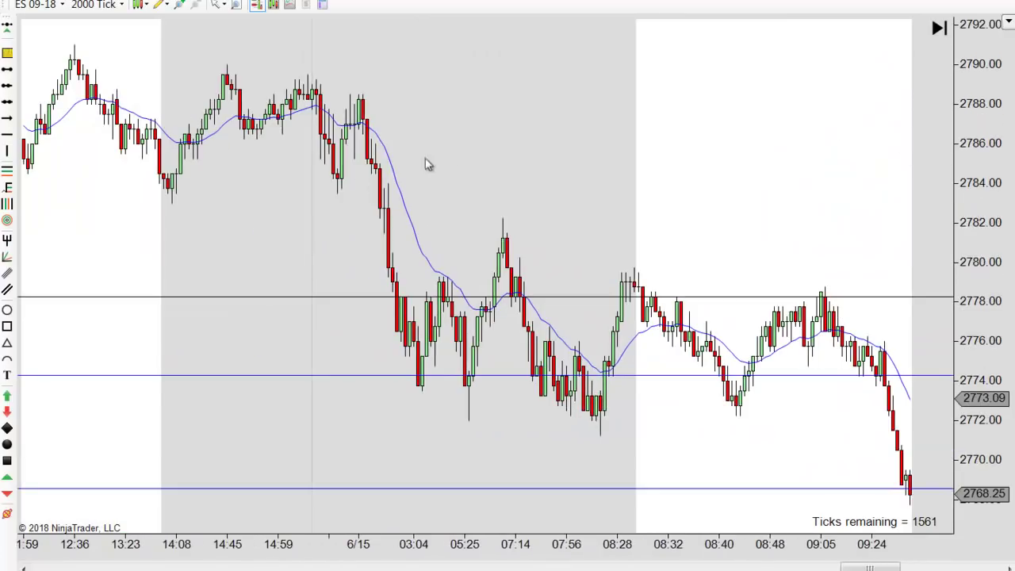
pyautogui.scroll(15, 380, 219)
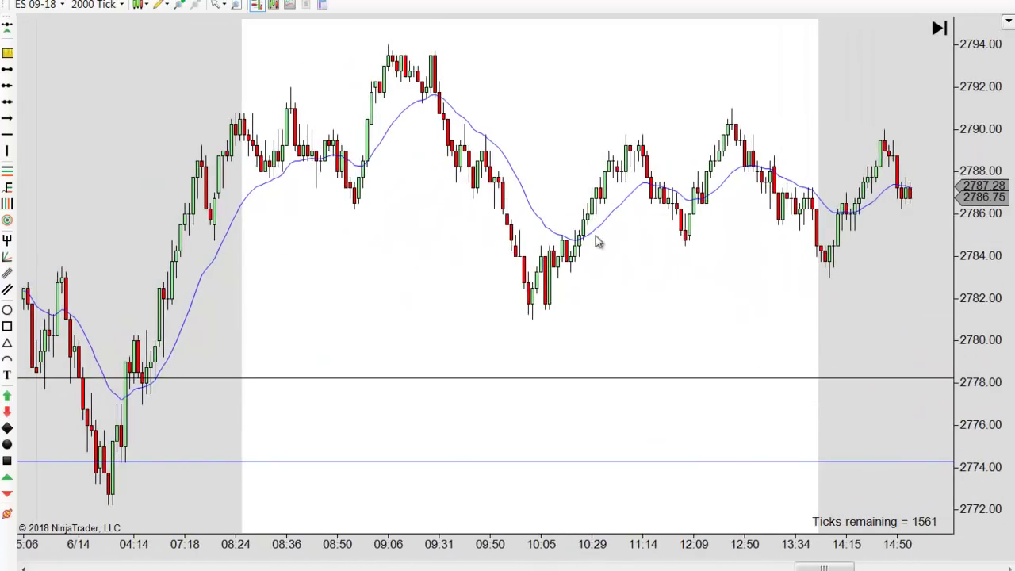
pyautogui.scroll(8, 485, 253)
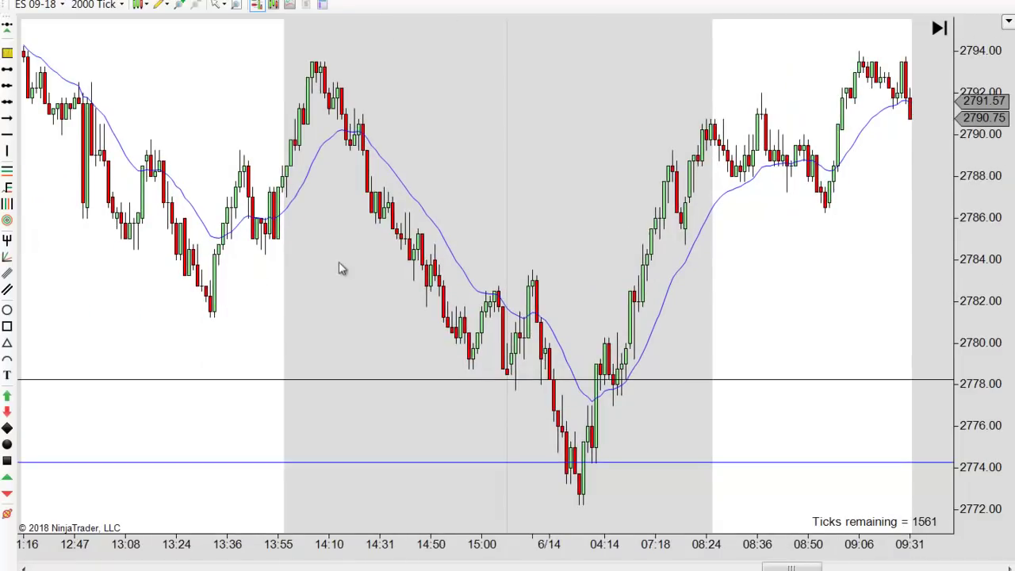
pyautogui.scroll(10, 586, 269)
pyautogui.scroll(5, 690, 269)
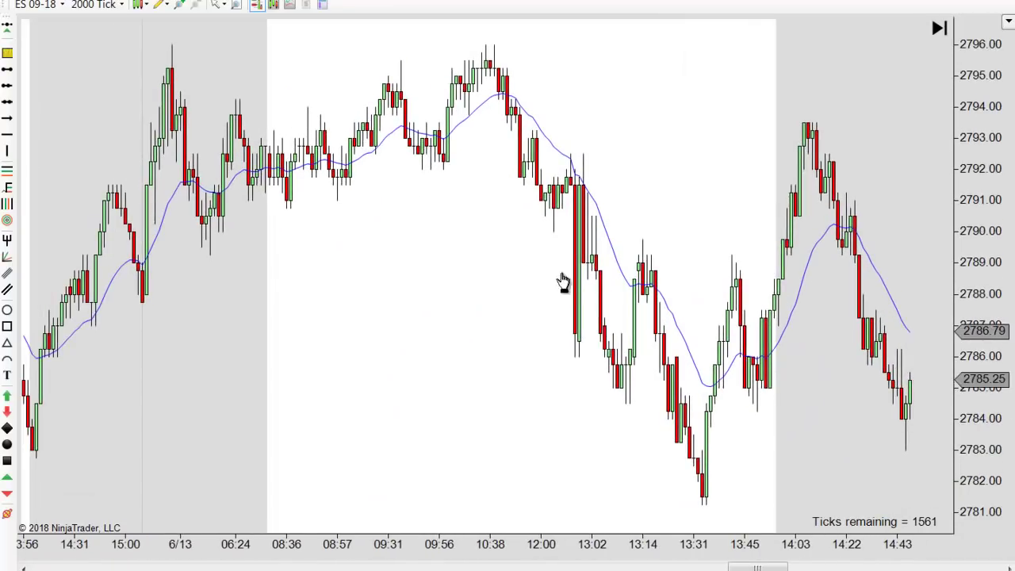
pyautogui.scroll(10, 562, 280)
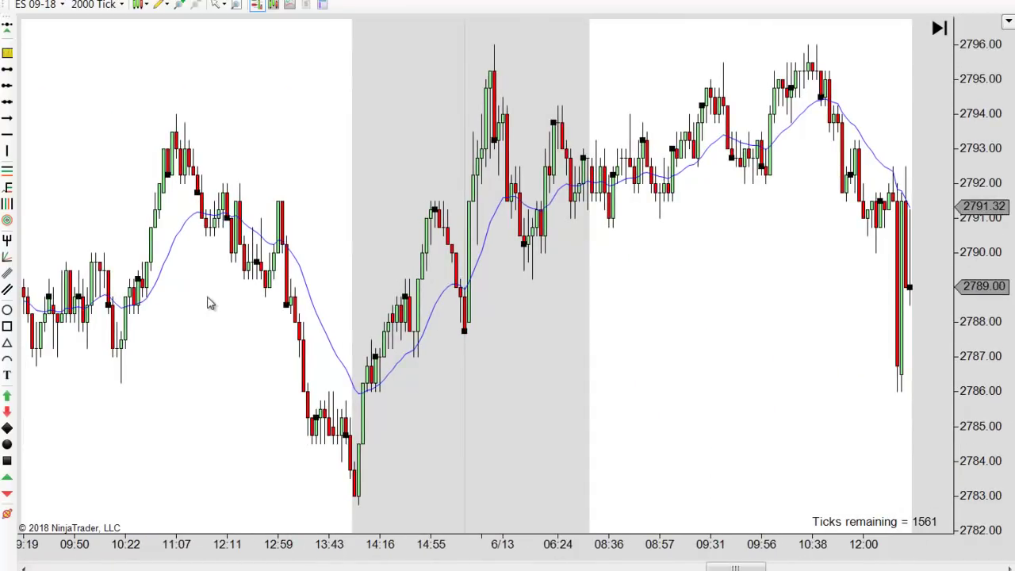
pyautogui.moveTo(260, 317); pyautogui.dragTo(7, 309)
pyautogui.moveTo(748, 564); pyautogui.dragTo(989, 563)
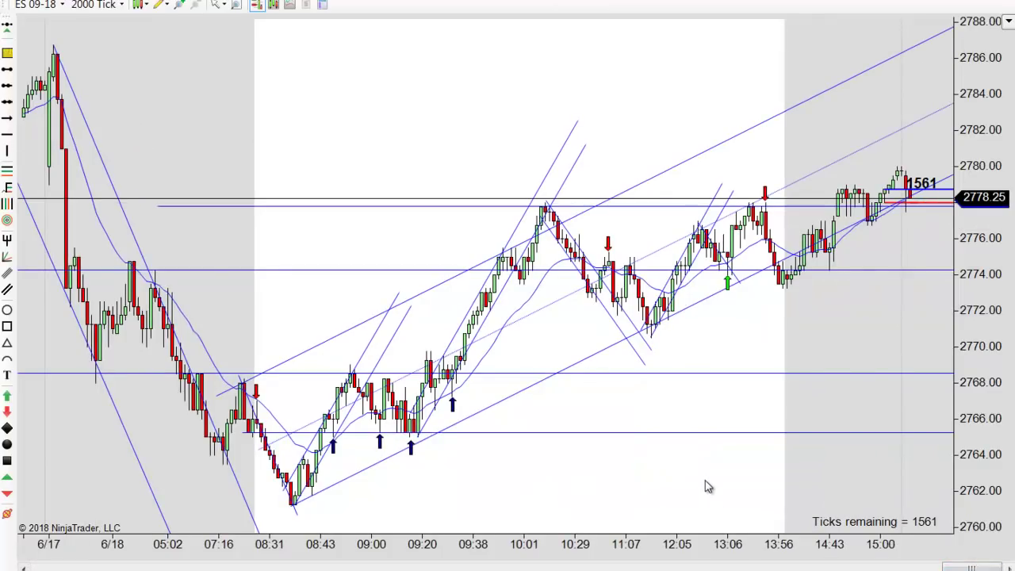
# Examine the 6/18 session's rising channel, its inner trend lines and the entry arrows against the preceding overnight decline.
pyautogui.moveTo(691, 485); pyautogui.dragTo(671, 489)
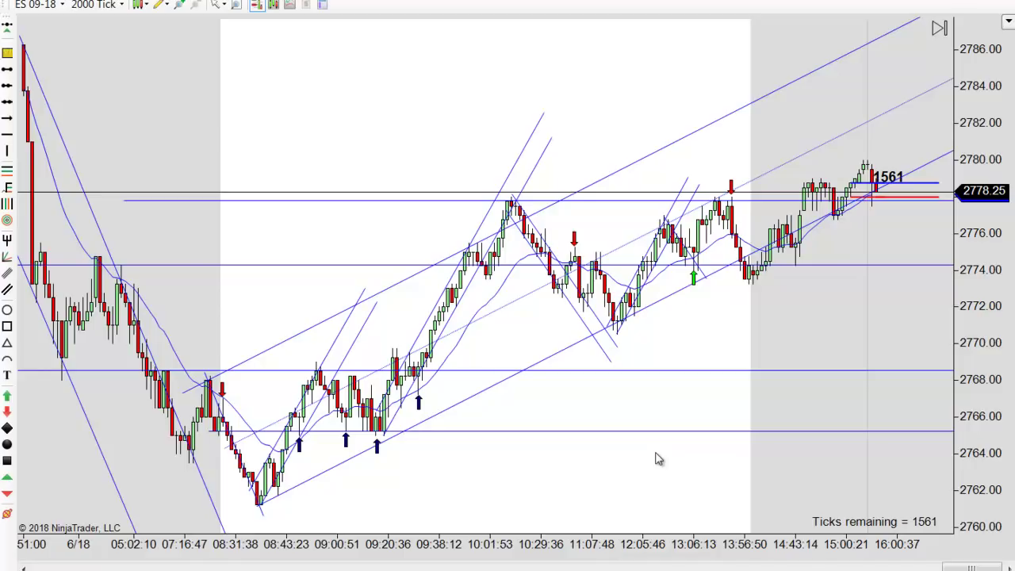
pyautogui.scroll(3, 198, 114)
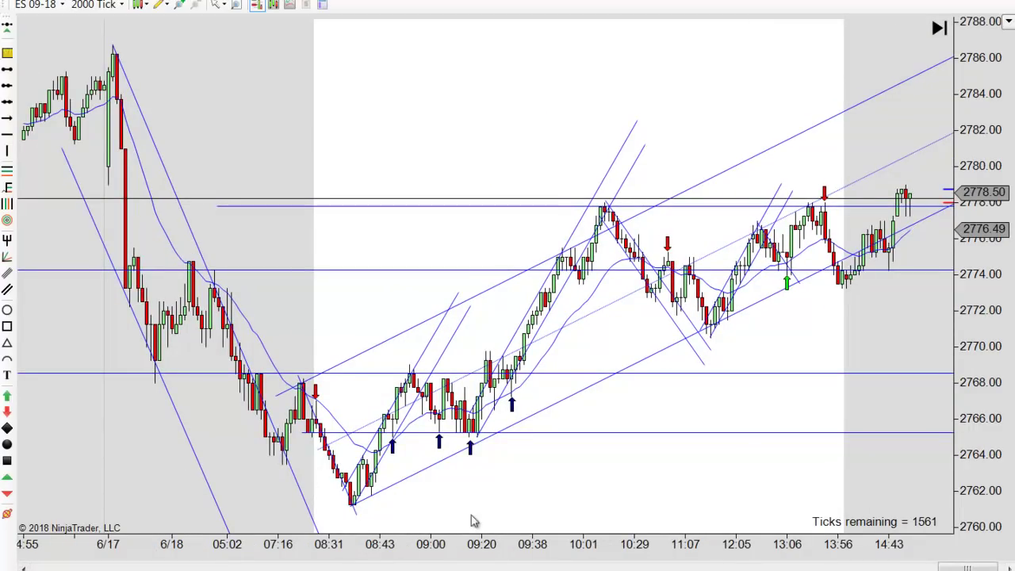
pyautogui.scroll(3, 558, 528)
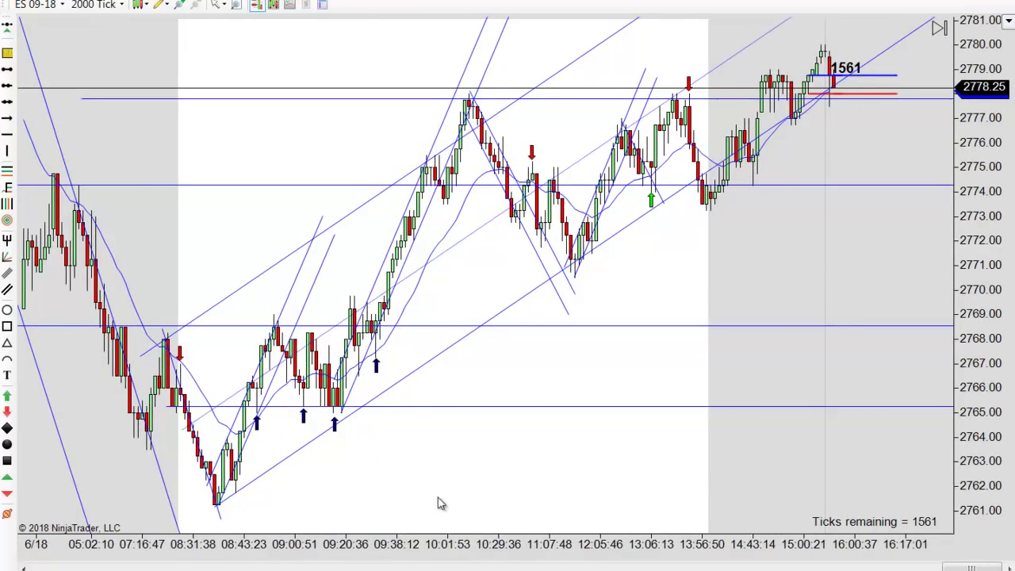
pyautogui.scroll(5, 624, 492)
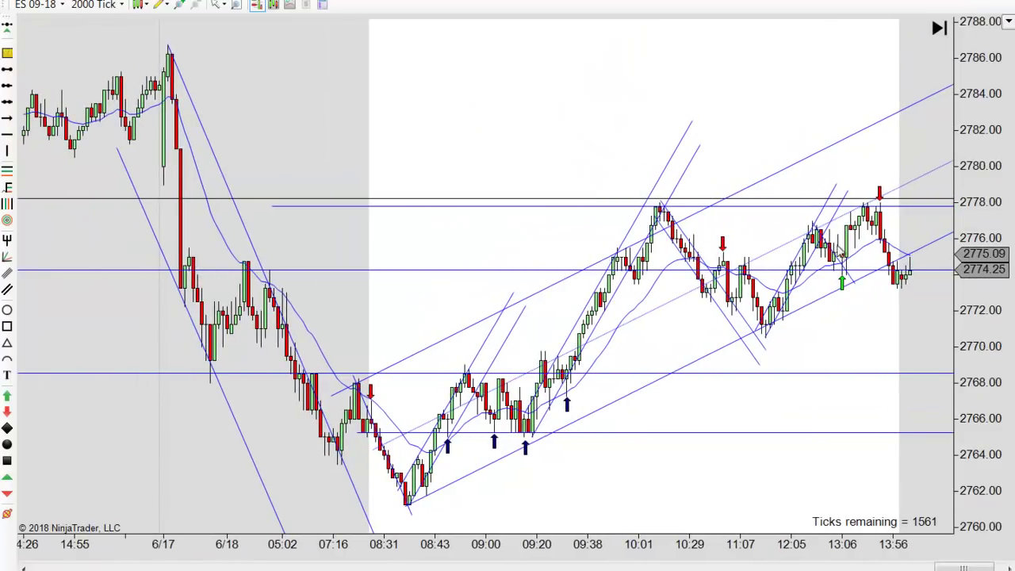
pyautogui.scroll(-8, 678, 496)
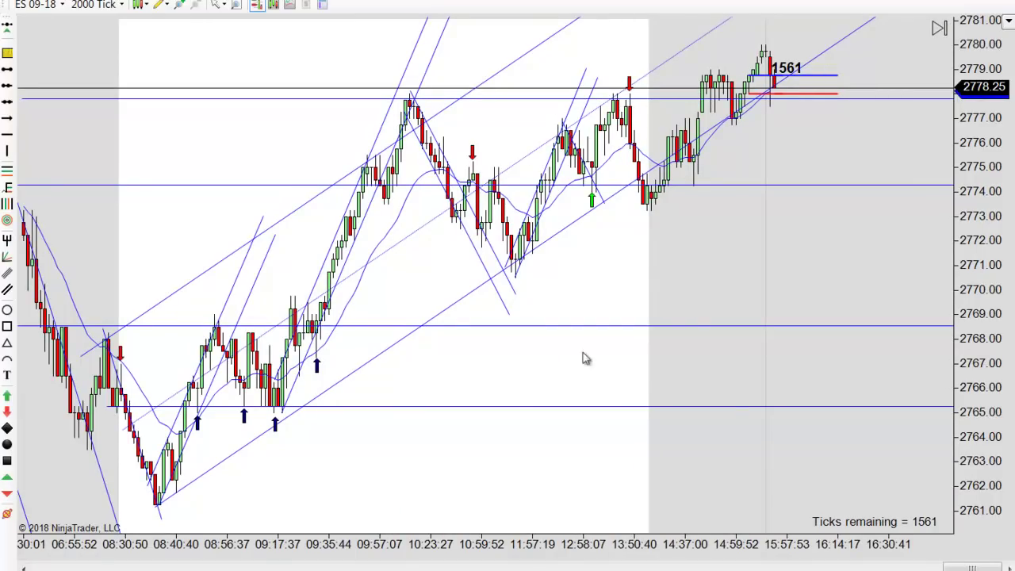
pyautogui.scroll(1, 468, 474)
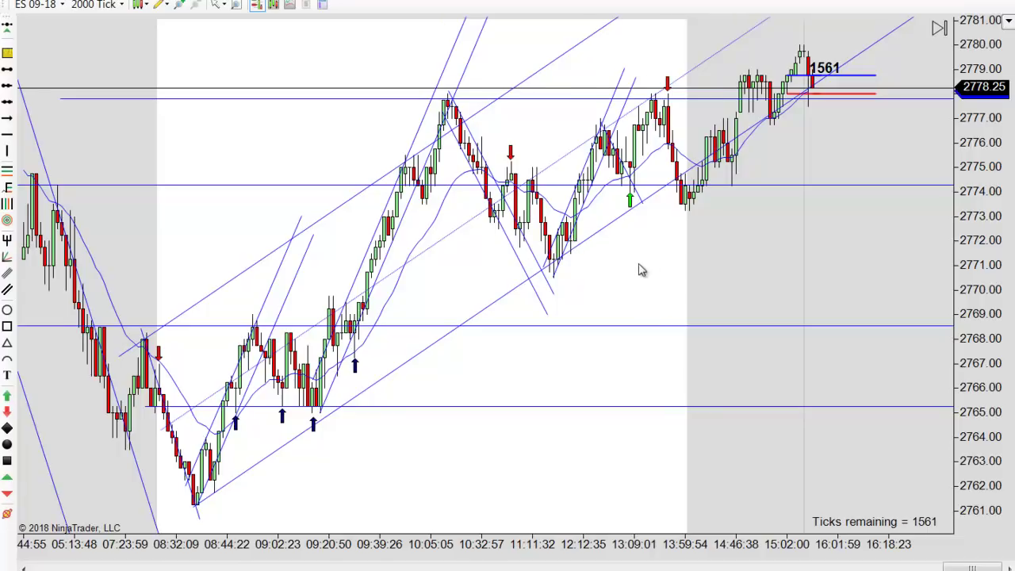
pyautogui.moveTo(642, 270); pyautogui.dragTo(610, 274)
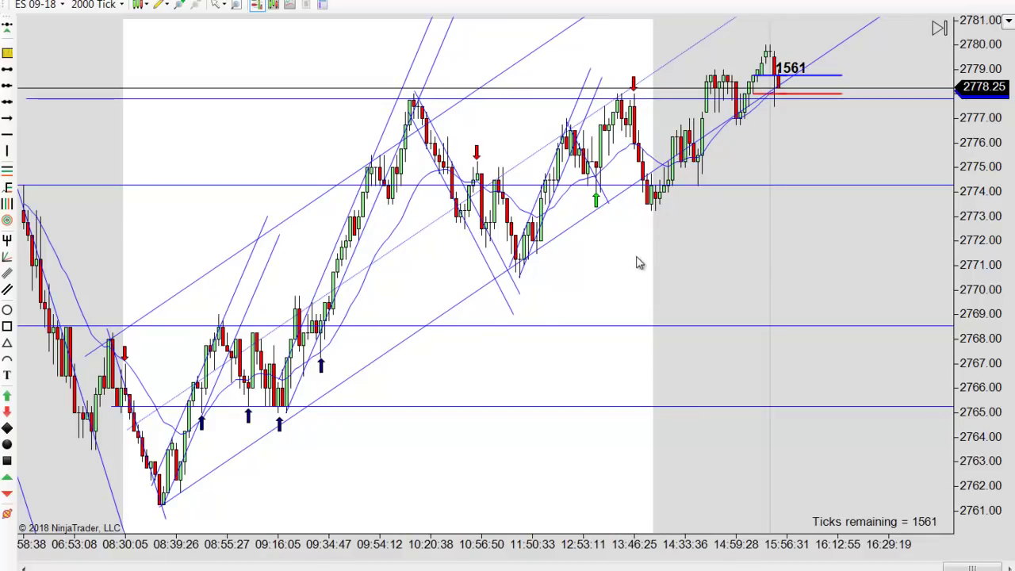
pyautogui.scroll(2, 676, 287)
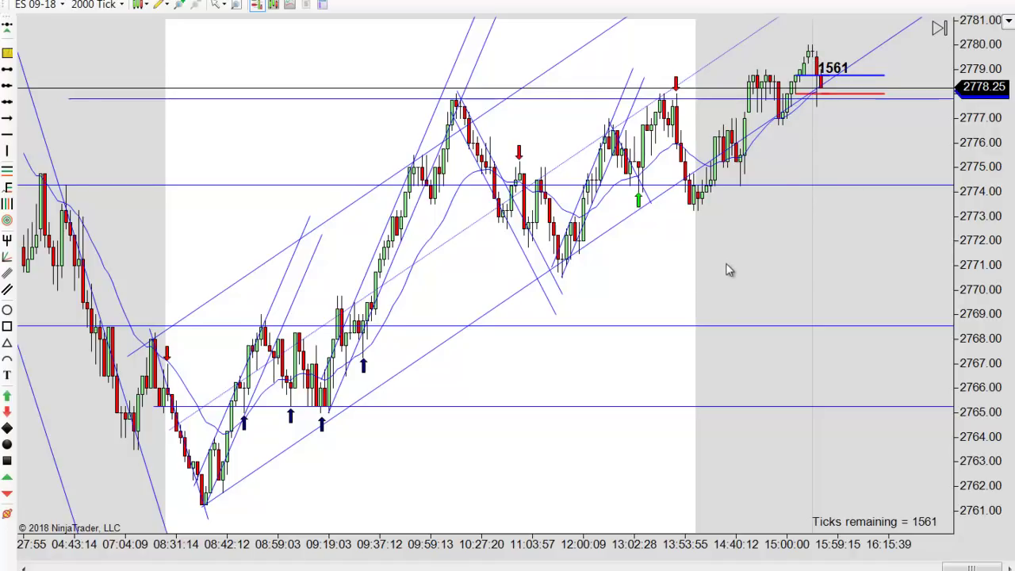
pyautogui.scroll(2, 737, 271)
pyautogui.moveTo(759, 271); pyautogui.dragTo(779, 273)
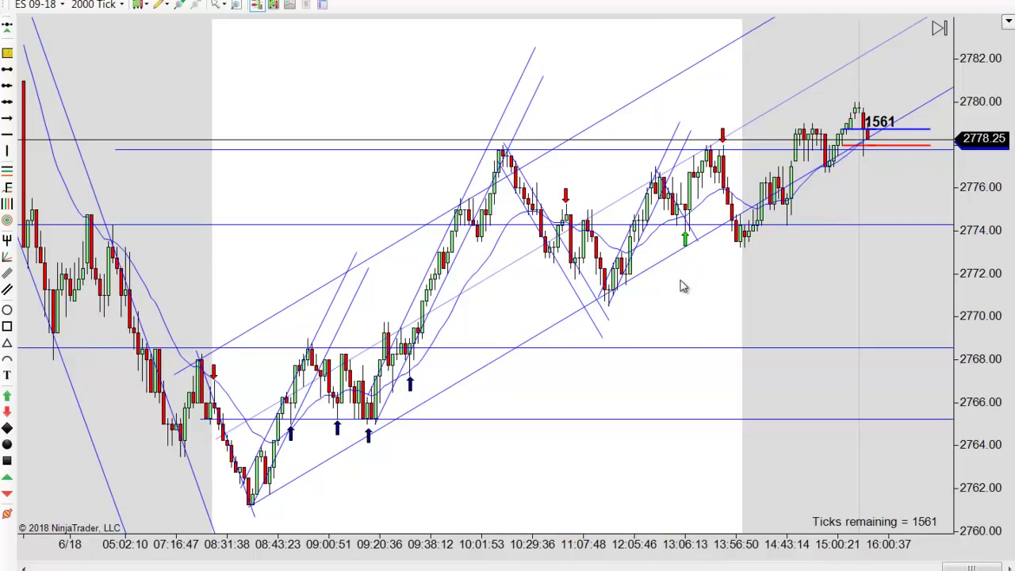
pyautogui.moveTo(719, 296); pyautogui.dragTo(707, 312)
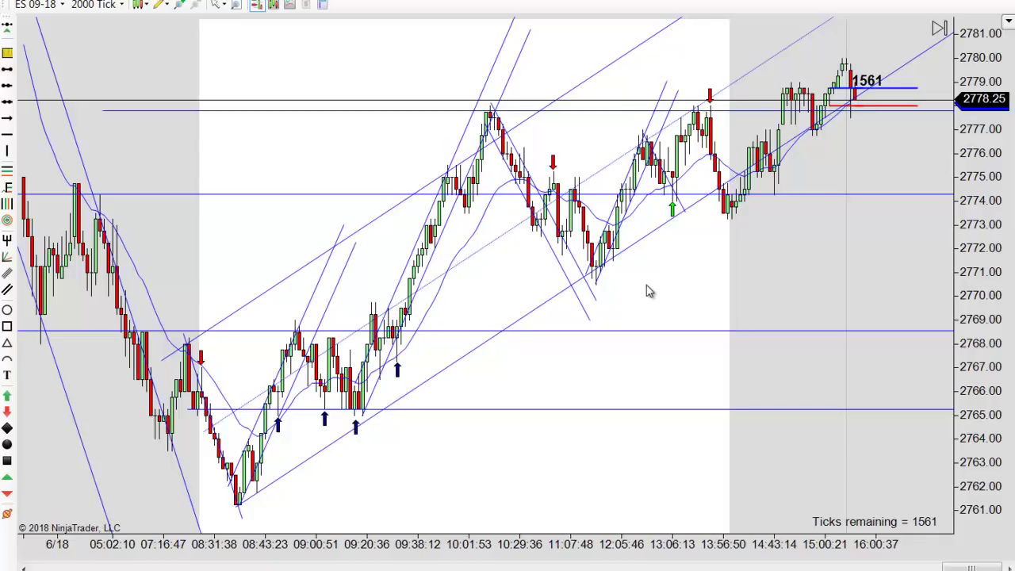
pyautogui.scroll(-4, 646, 289)
pyautogui.moveTo(646, 291); pyautogui.dragTo(736, 267)
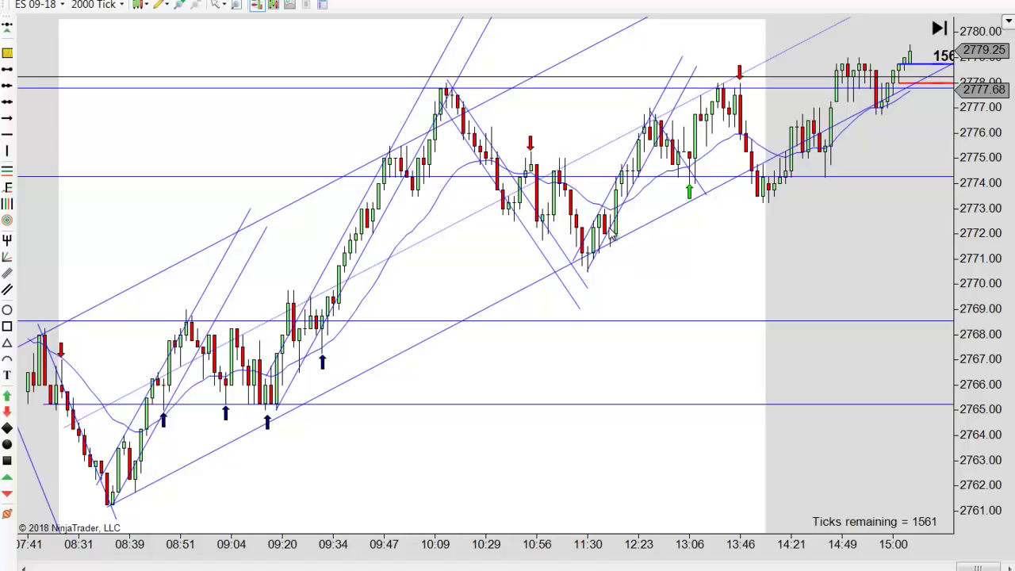
pyautogui.moveTo(616, 274); pyautogui.dragTo(666, 281)
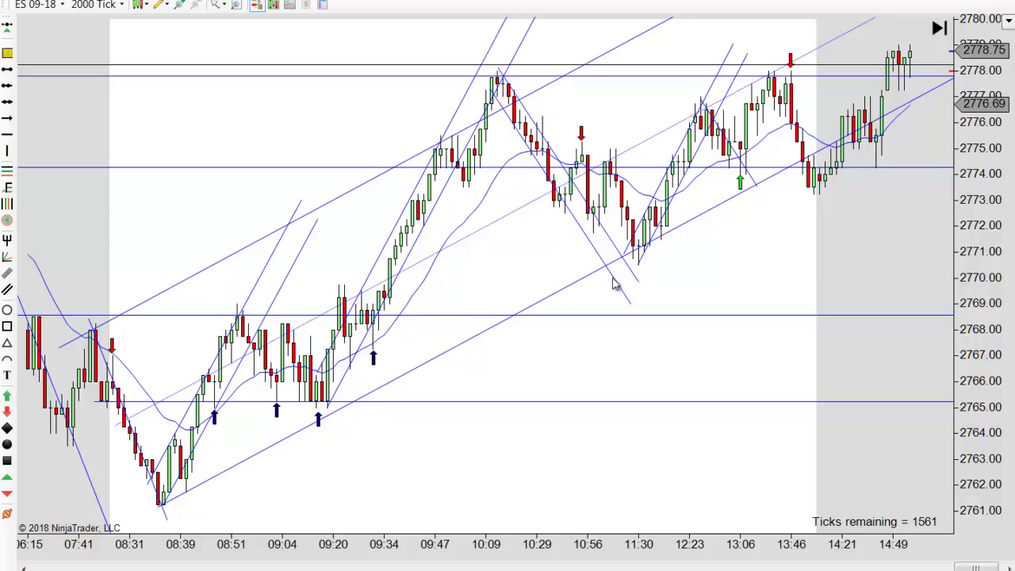
pyautogui.moveTo(595, 502); pyautogui.dragTo(698, 468)
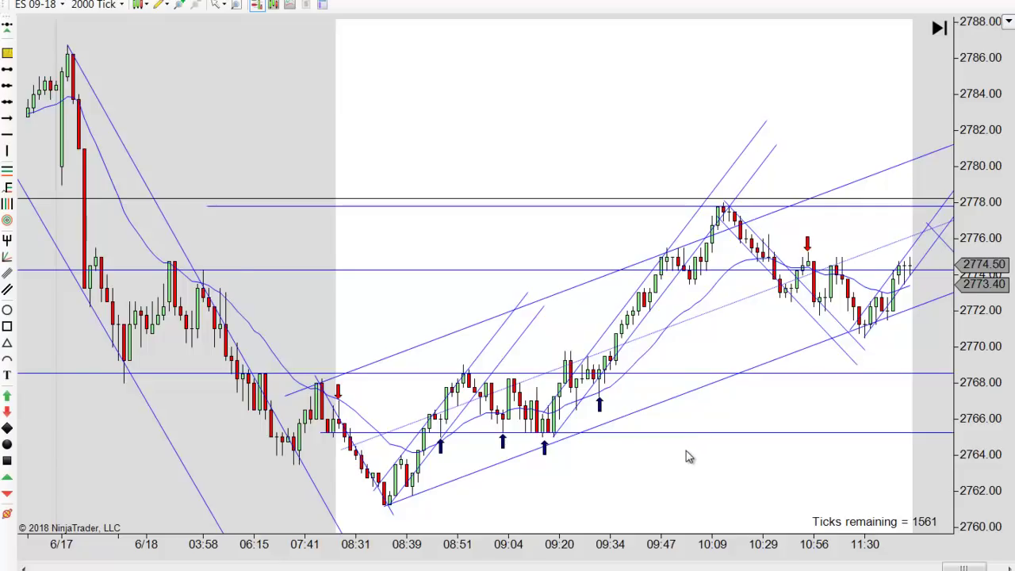
# Mark the higher low just after 08:39 with a green up arrow below the bar.
pyautogui.scroll(2, 689, 483)
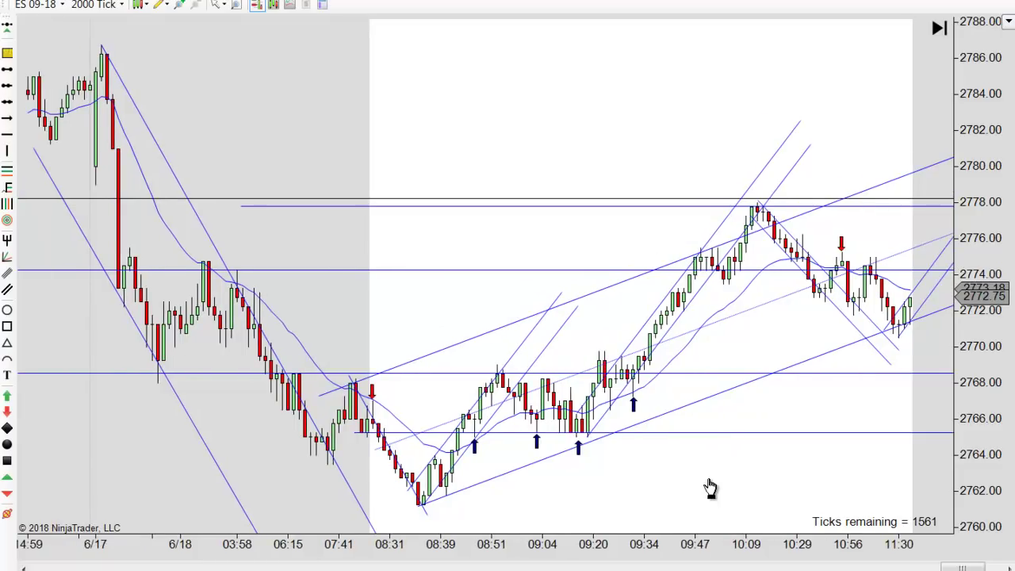
pyautogui.scroll(1, 705, 486)
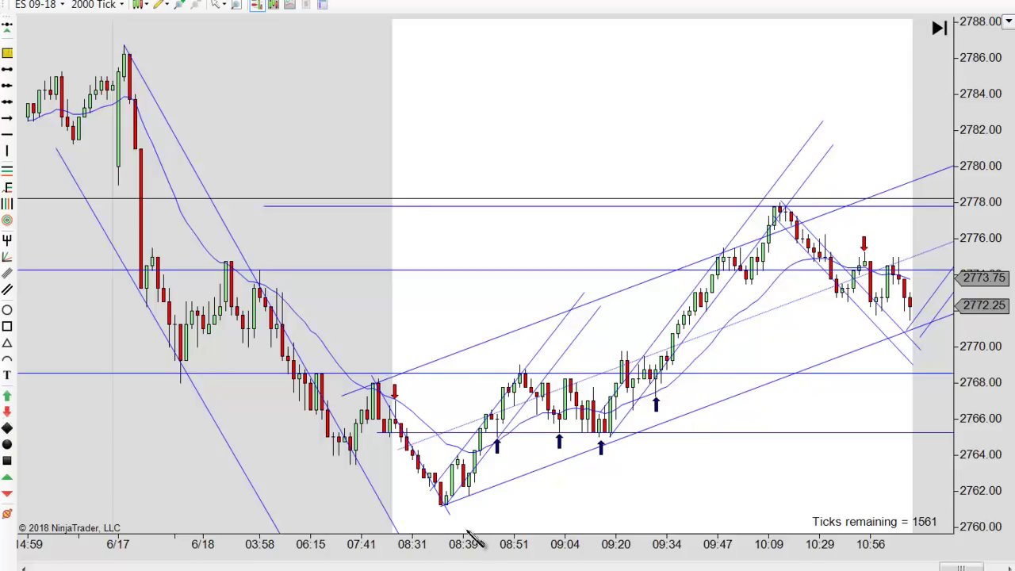
pyautogui.click(468, 493)
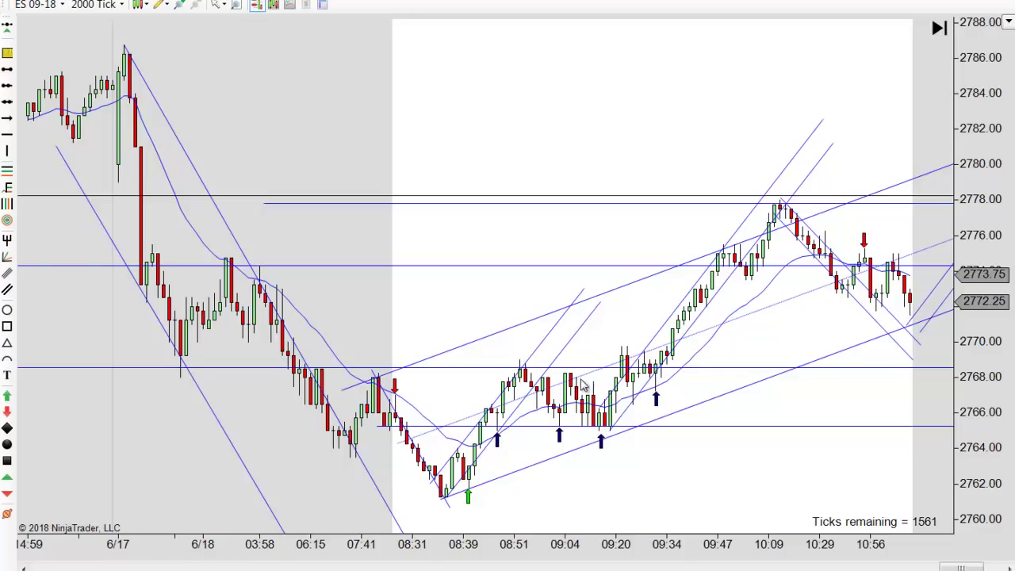
# Adjust the horizontal line near 2768.5 and raise the one just above 2774 to about 2774.75.
pyautogui.moveTo(467, 369); pyautogui.dragTo(473, 377)
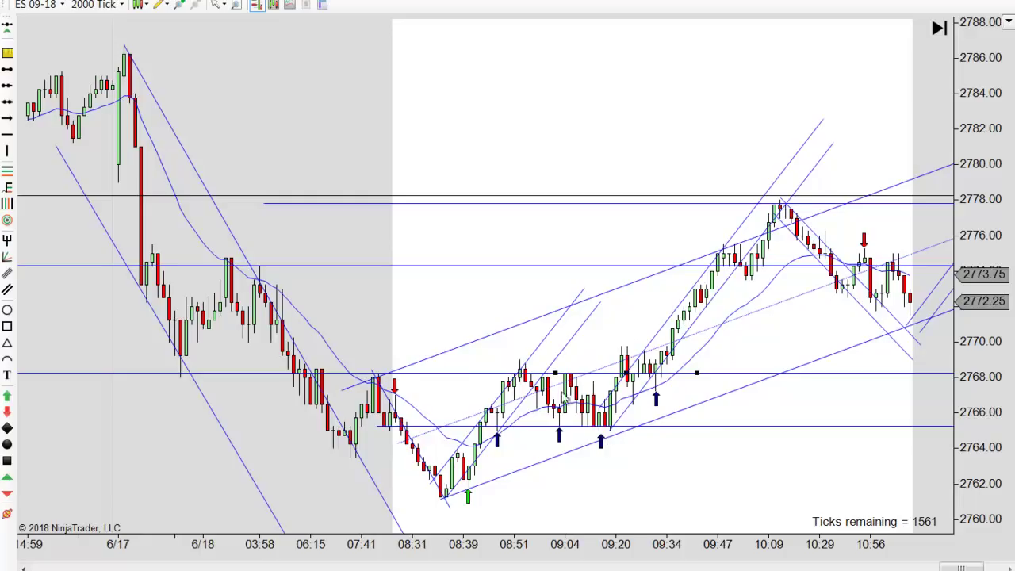
pyautogui.moveTo(463, 380); pyautogui.dragTo(465, 374)
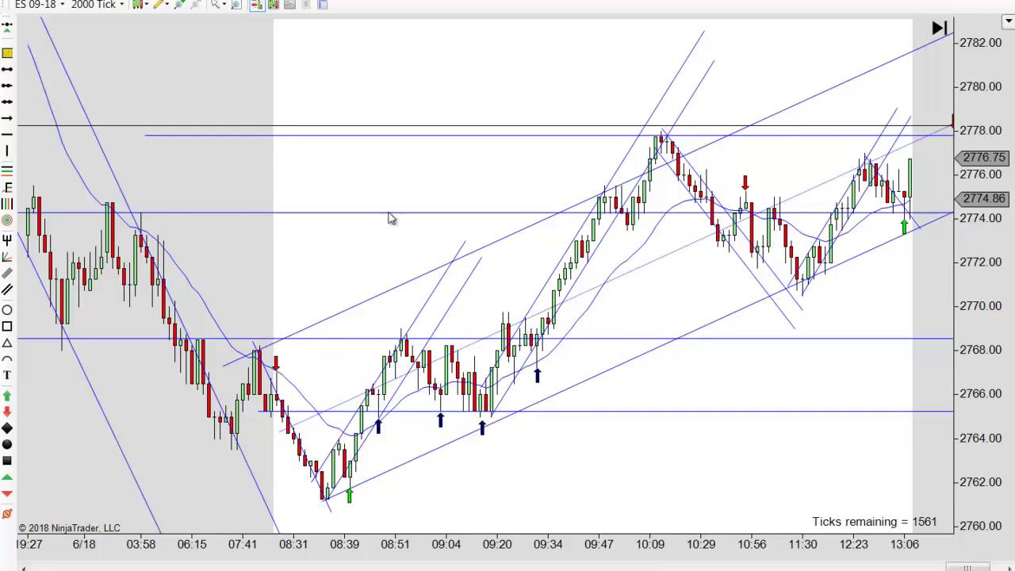
pyautogui.moveTo(287, 252); pyautogui.dragTo(436, 253)
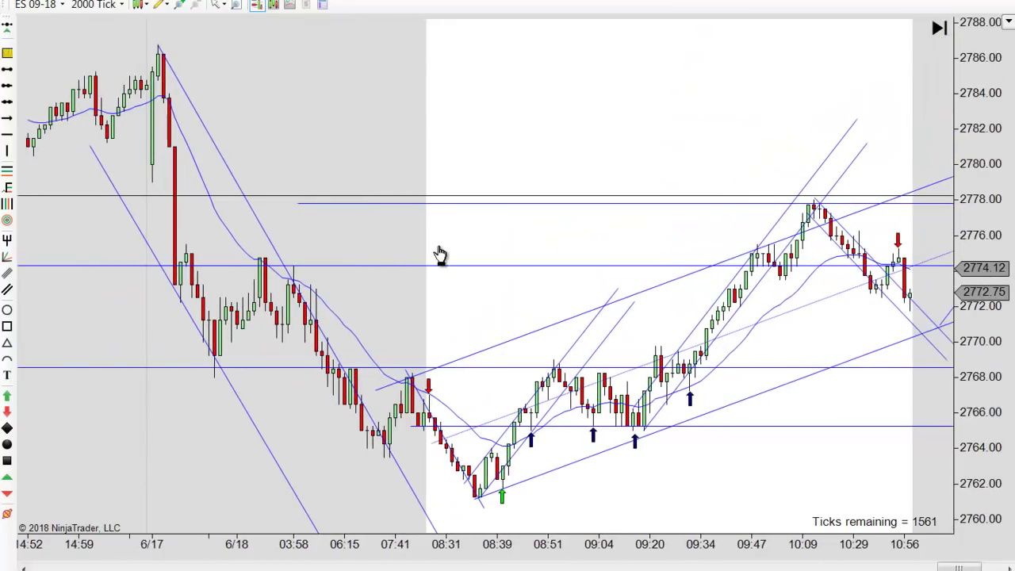
pyautogui.moveTo(369, 264); pyautogui.dragTo(370, 256)
# Draw a short horizontal line segment at about 2775 across the highs between 09:47 and 10:09.
pyautogui.moveTo(791, 330); pyautogui.dragTo(623, 240)
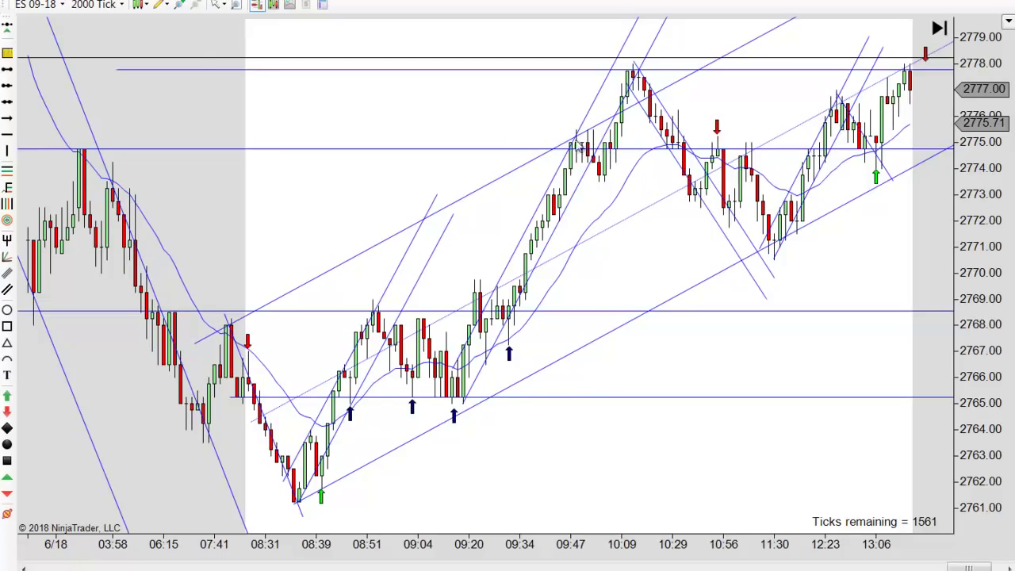
pyautogui.click(6, 71)
pyautogui.click(560, 144)
pyautogui.click(622, 143)
pyautogui.moveTo(630, 148); pyautogui.dragTo(646, 147)
pyautogui.click(647, 153)
pyautogui.click(641, 144)
pyautogui.moveTo(636, 143); pyautogui.dragTo(626, 141)
pyautogui.click(616, 166)
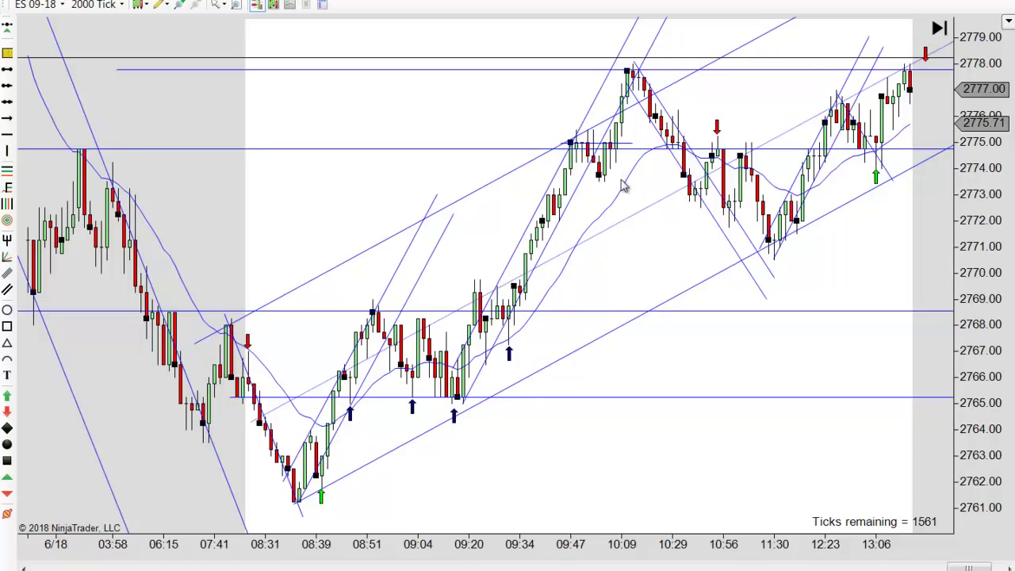
pyautogui.click(625, 185)
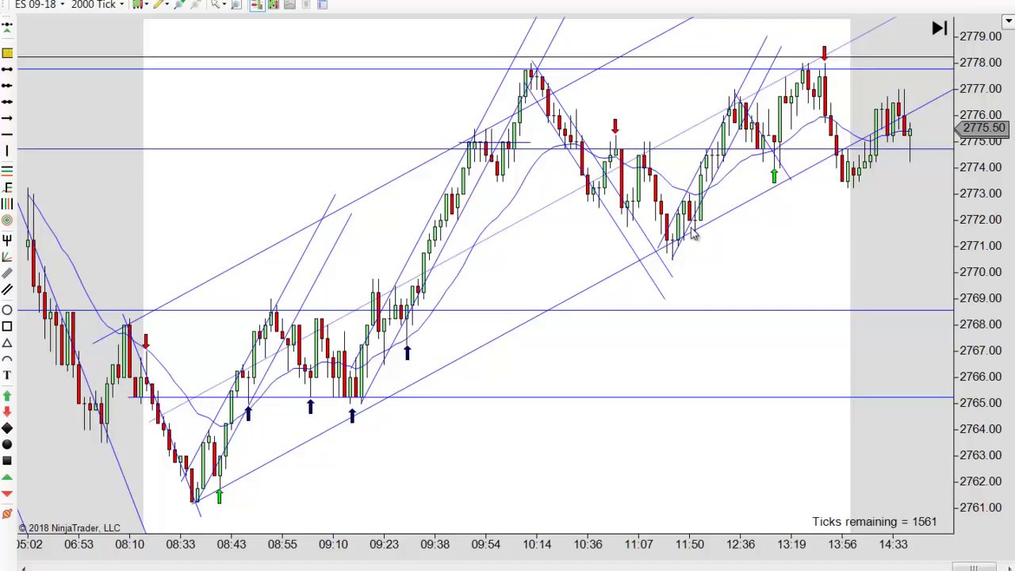
# Mark the second pullback high just before 11:20 with a down arrow and set the arrow's colour to Lime.
pyautogui.moveTo(772, 252); pyautogui.dragTo(600, 240)
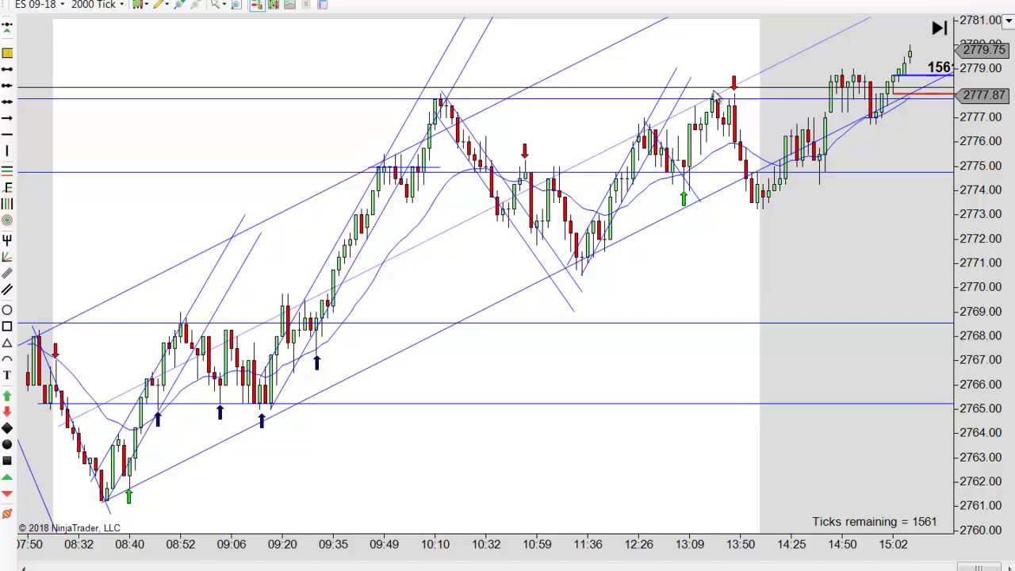
pyautogui.moveTo(752, 279); pyautogui.dragTo(707, 288)
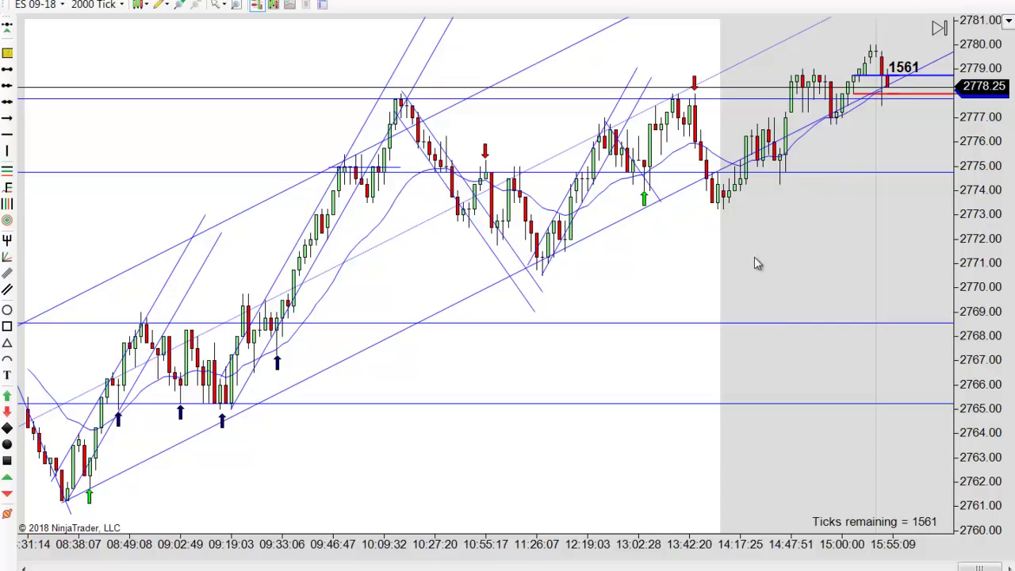
pyautogui.moveTo(668, 254); pyautogui.dragTo(785, 263)
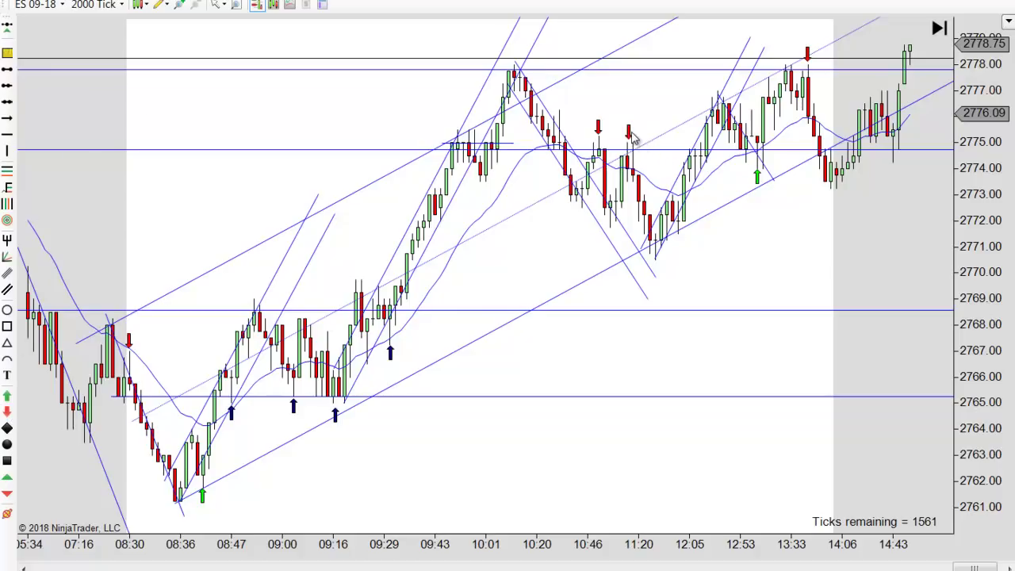
pyautogui.doubleClick(629, 129)
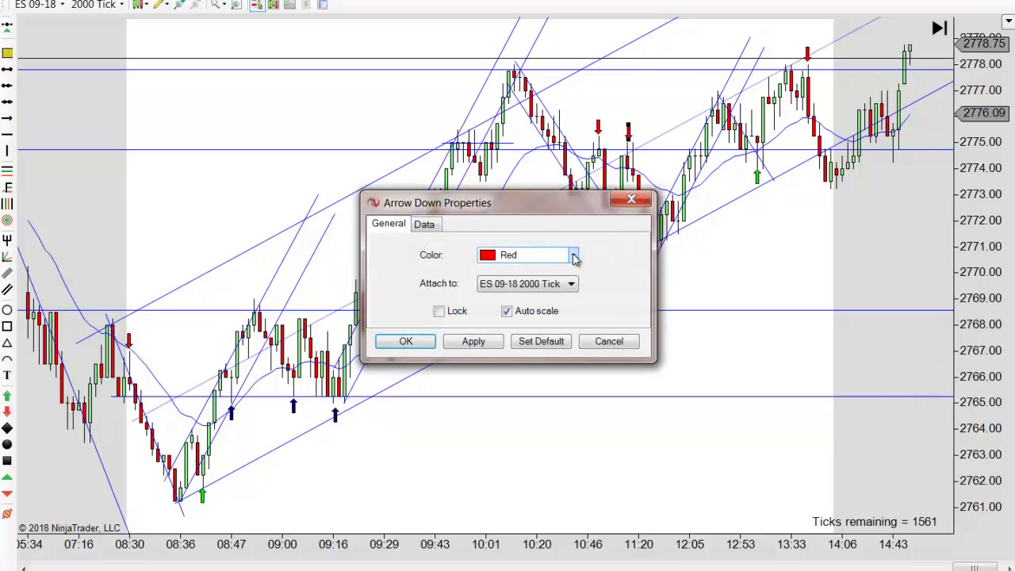
pyautogui.click(570, 256)
pyautogui.scroll(19, 571, 77)
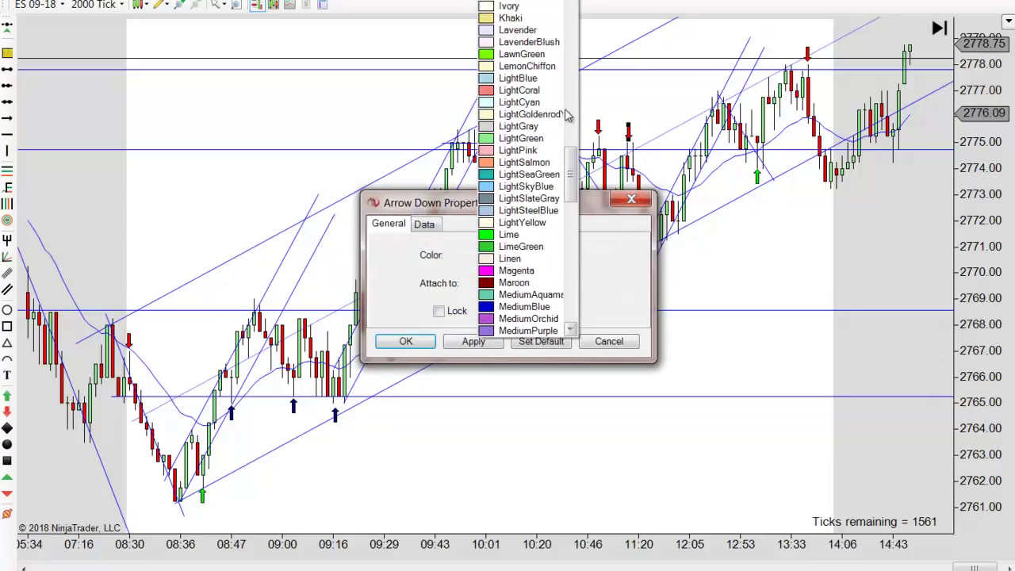
pyautogui.click(522, 234)
pyautogui.click(475, 343)
pyautogui.click(405, 340)
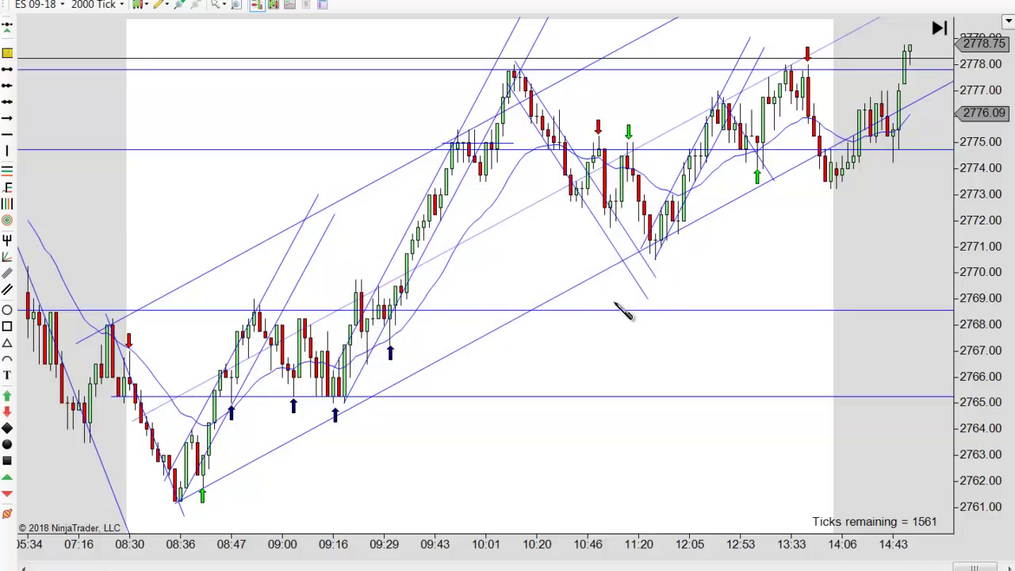
# Place a green up arrow beneath the pullback low just after 11:26, at the channel's lower line.
pyautogui.click(656, 267)
pyautogui.moveTo(746, 274); pyautogui.dragTo(666, 276)
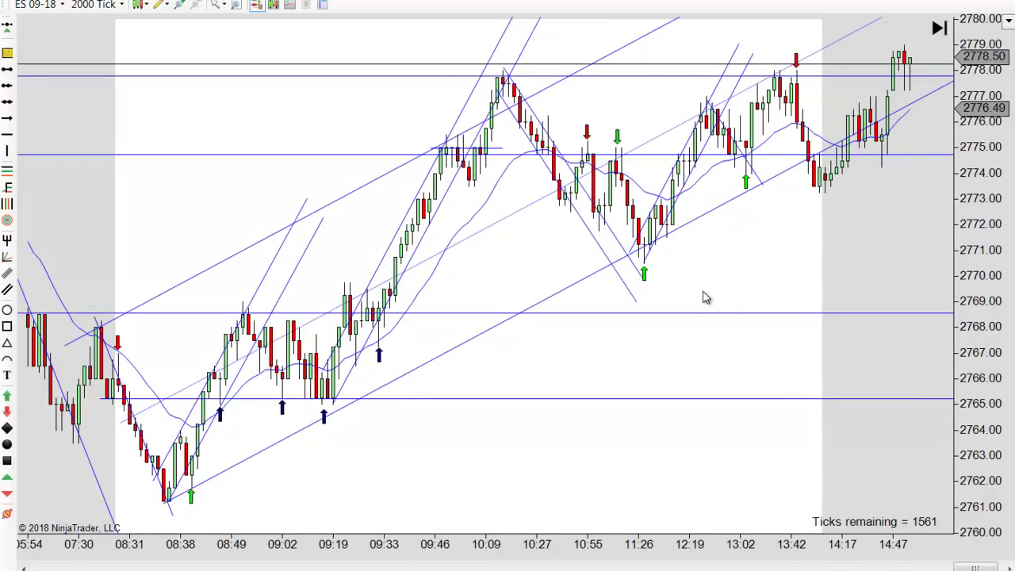
pyautogui.moveTo(711, 297); pyautogui.dragTo(729, 302)
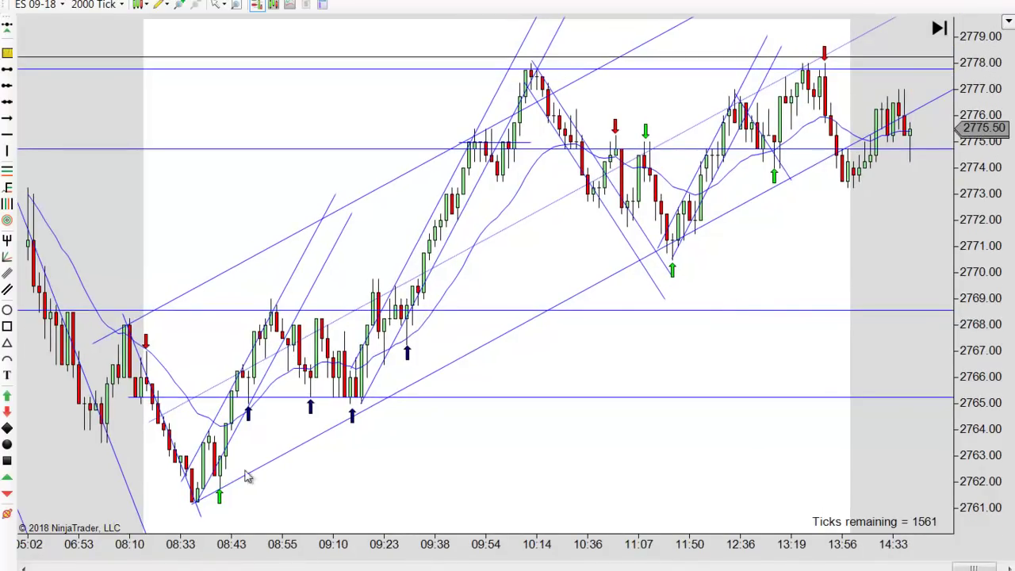